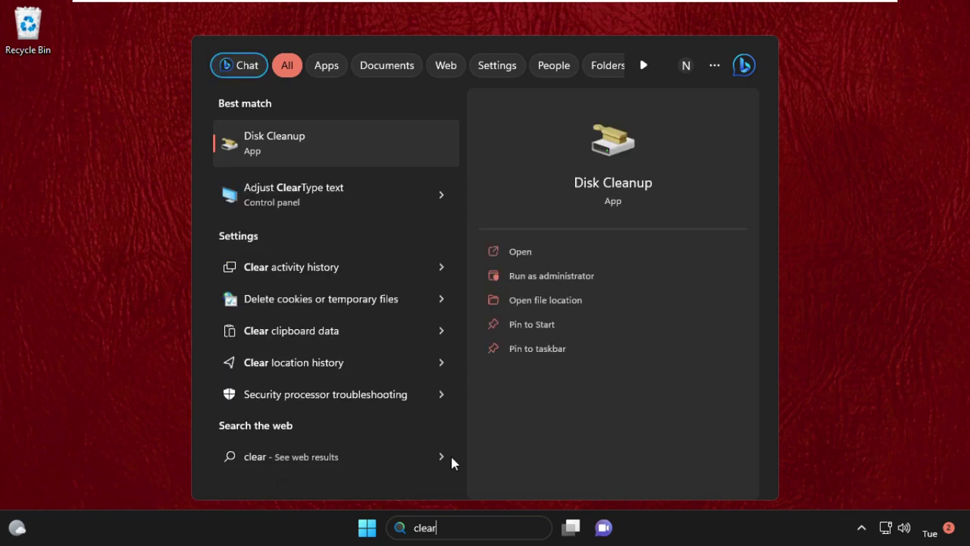
Step: Search Windows for "clear type text" and open Adjust ClearType text
type(" type")
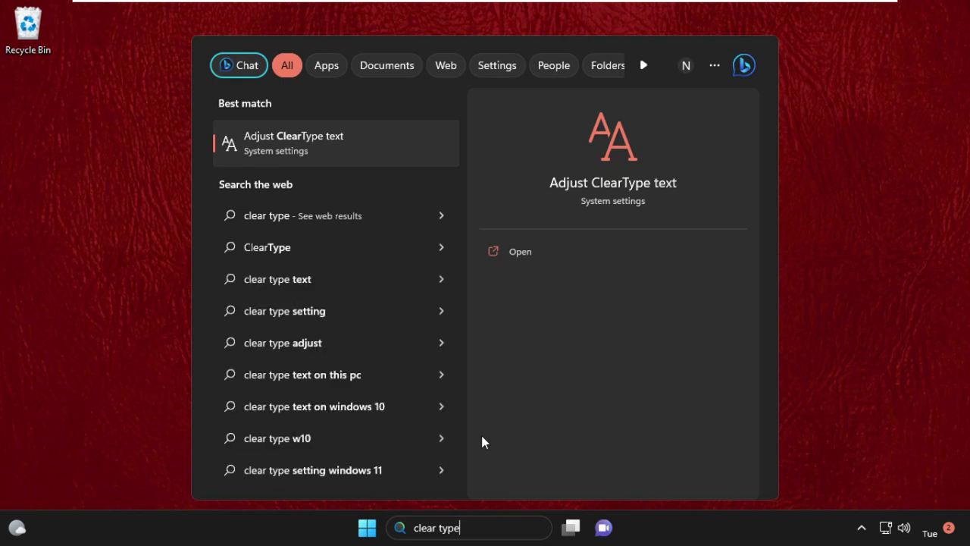
type(" text")
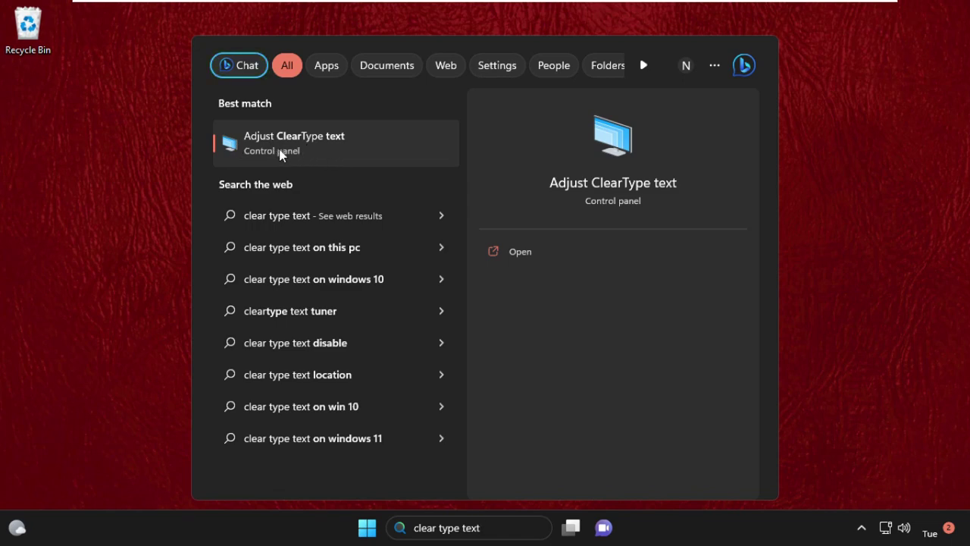
left_click(312, 149)
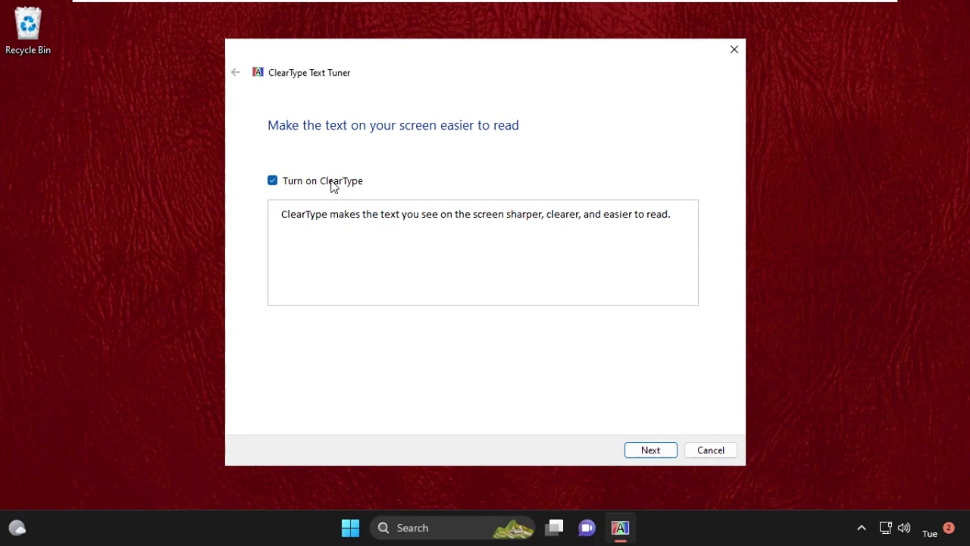
Step: Keep ClearType turned on, accept the preselected text samples on pages 1 and 2, and choose the middle sample on page 3
left_click(655, 451)
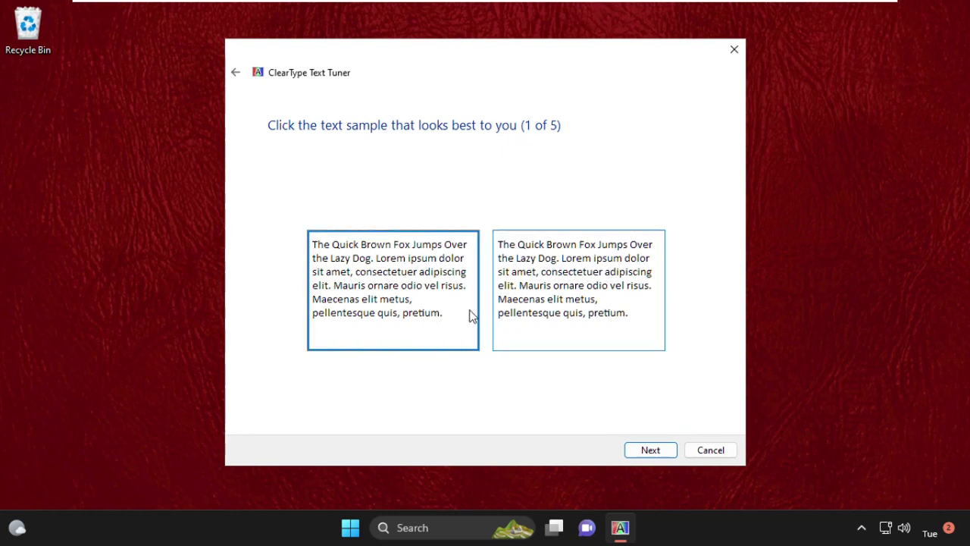
left_click(648, 451)
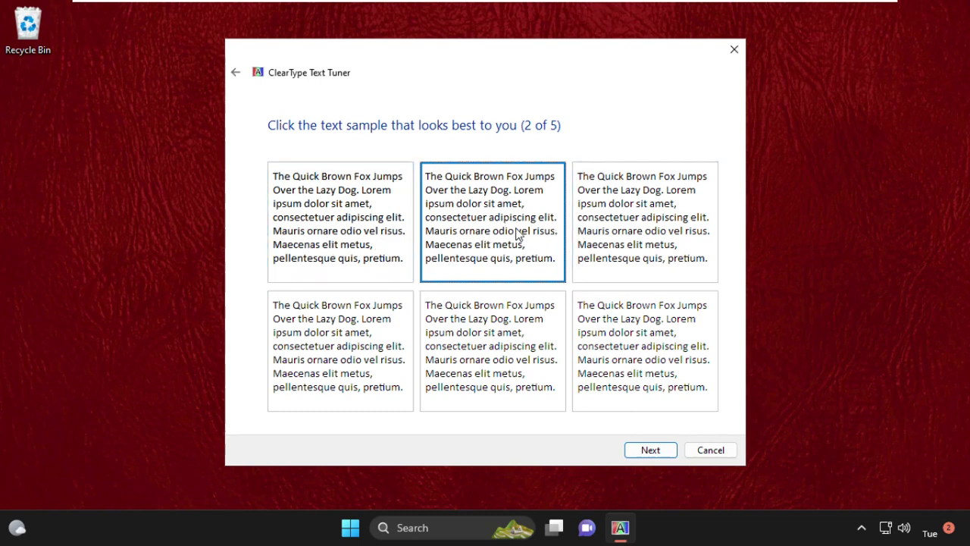
left_click(651, 451)
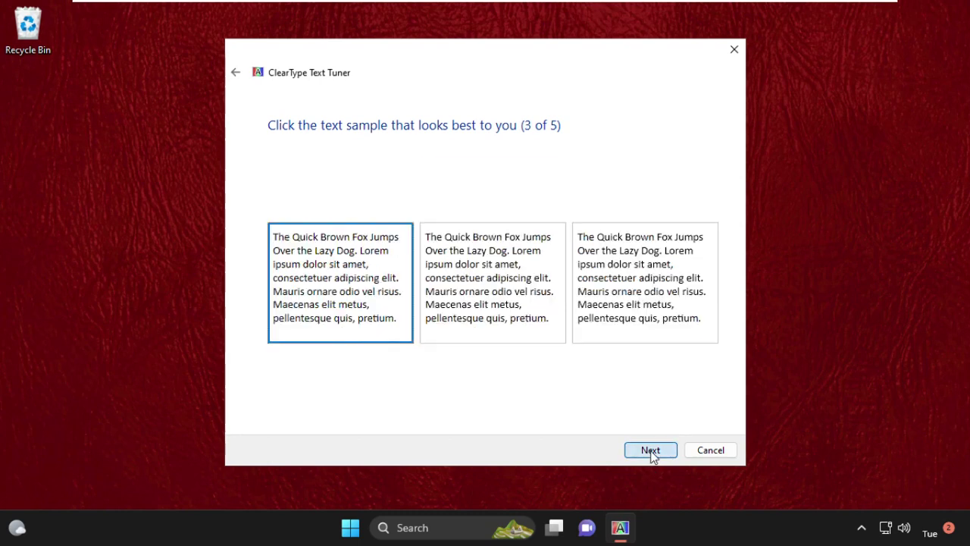
left_click(606, 299)
left_click(541, 311)
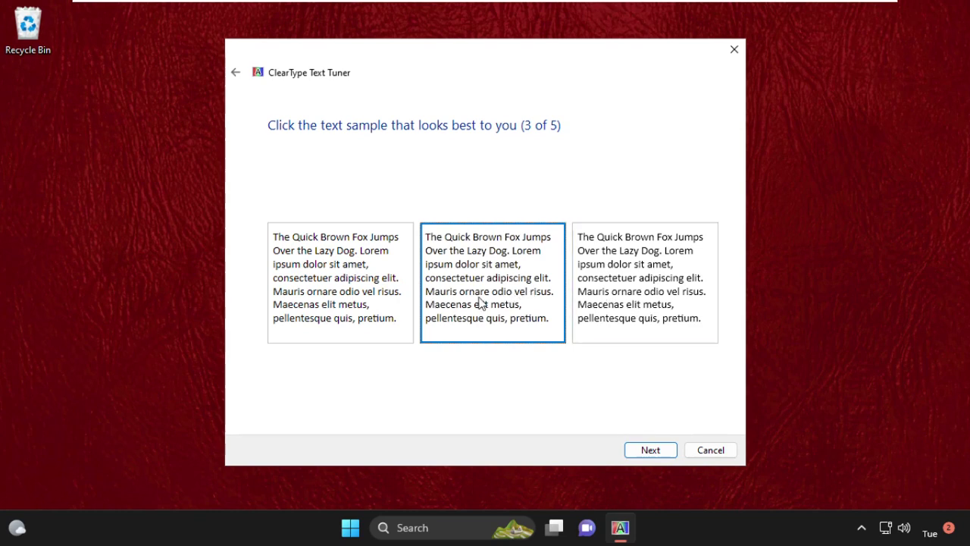
left_click(655, 454)
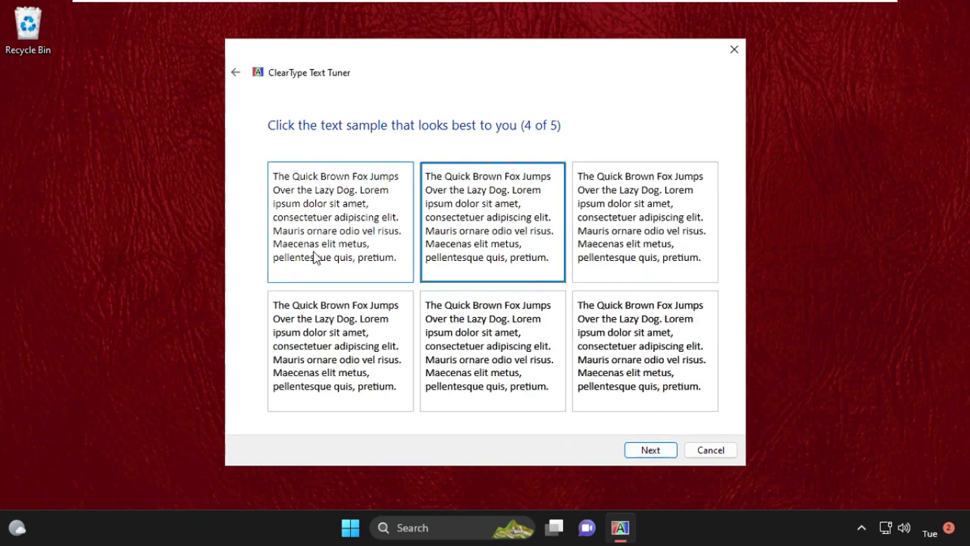
Step: Choose the third sample in the upper row on page 4, accept the preselected sample on page 5, and finish the ClearType tuning
left_click(668, 266)
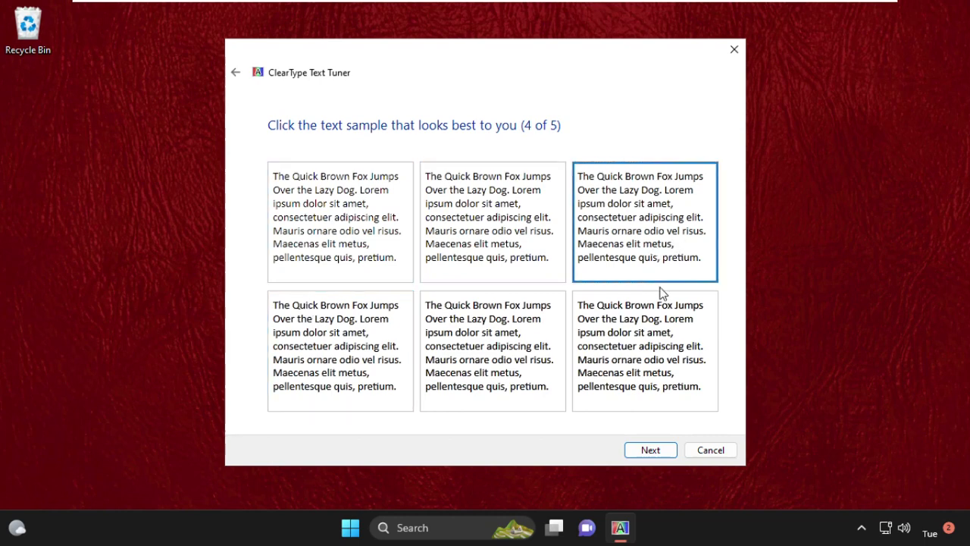
left_click(657, 452)
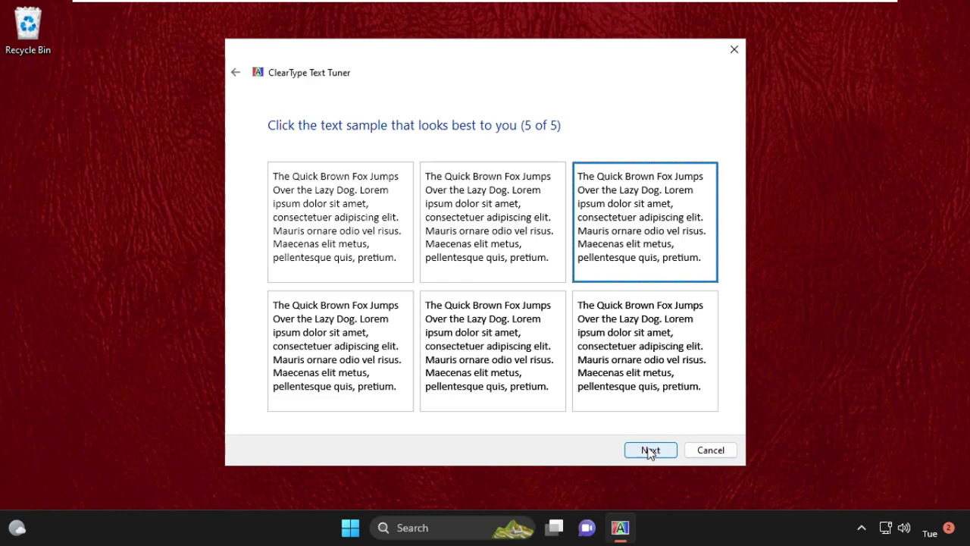
left_click(658, 453)
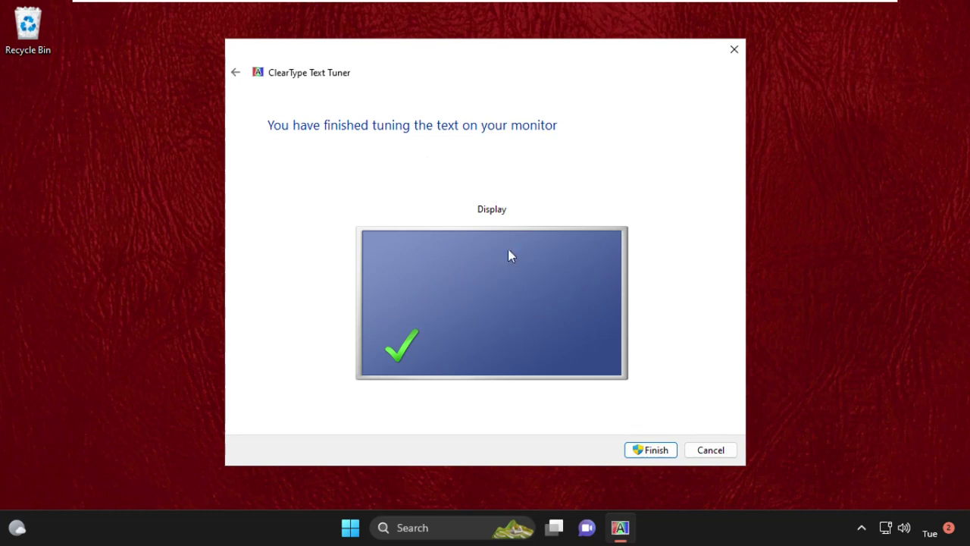
left_click(655, 453)
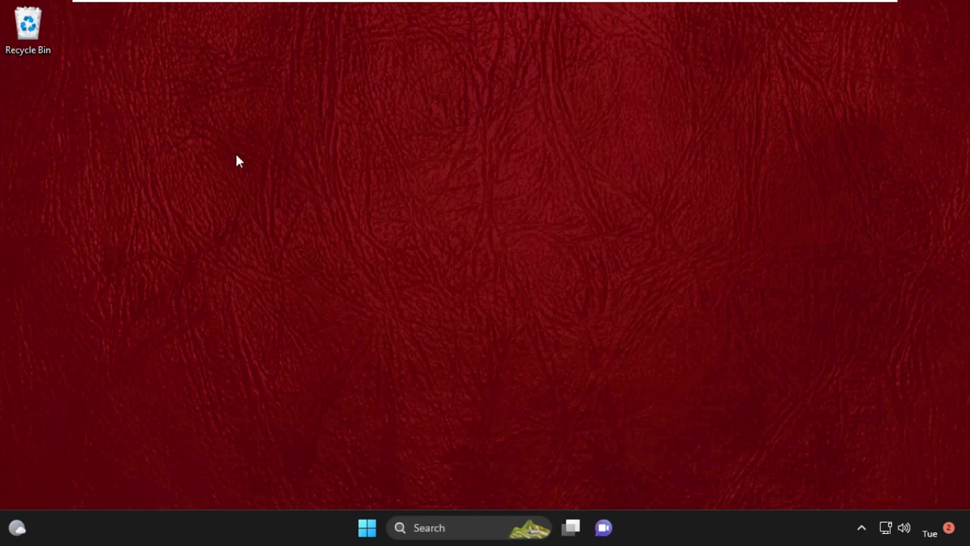
right_click(425, 201)
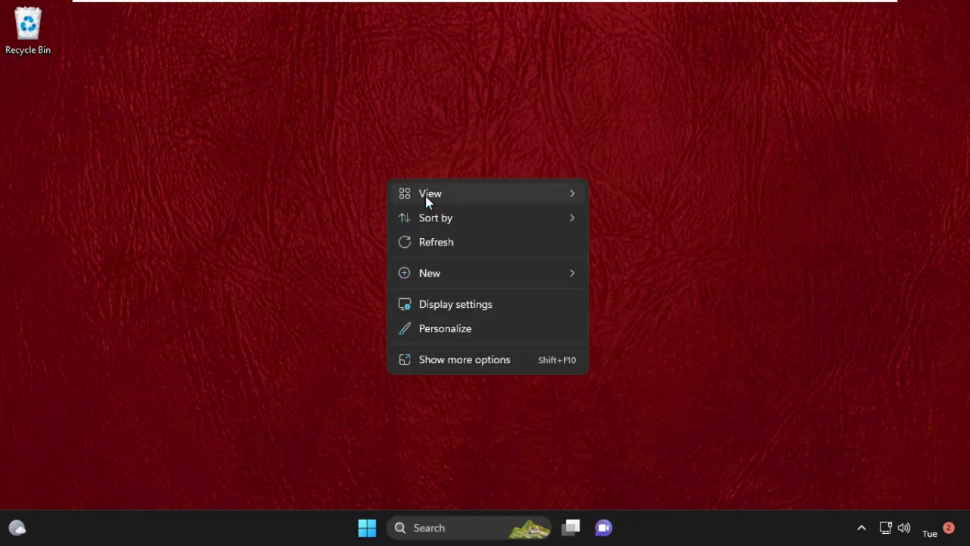
mouse_move(427, 199)
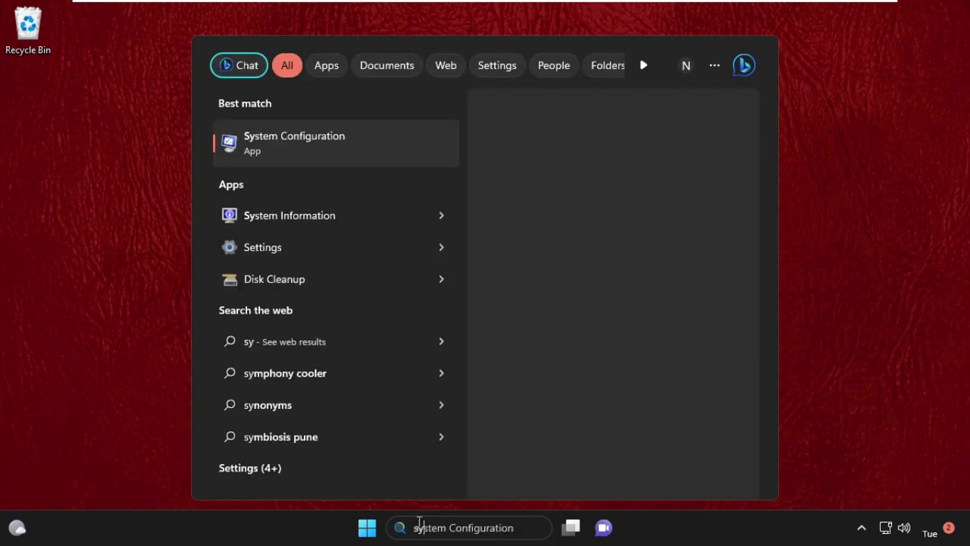
Step: Search for sysdm.cpl, open System Properties and move its window toward the middle of the desktop
type("dm.")
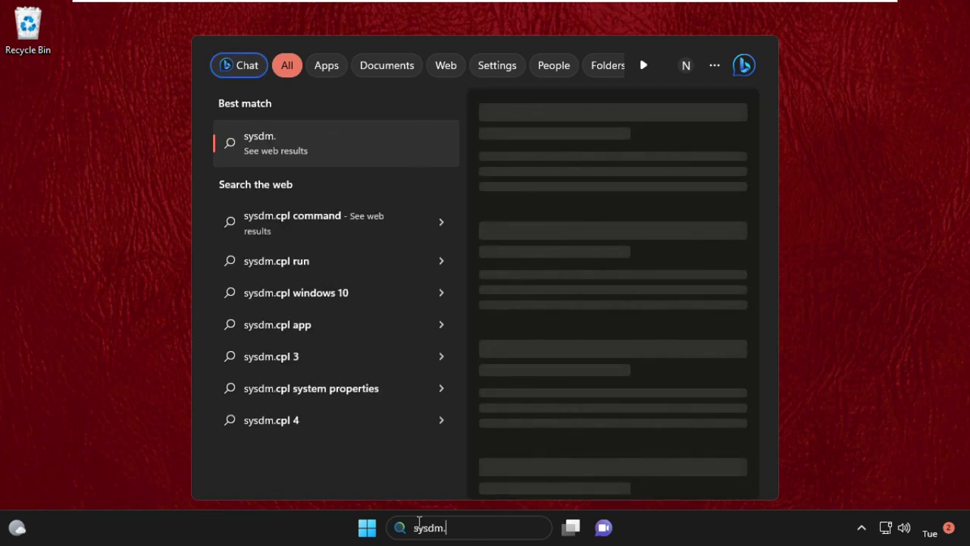
type("cpl")
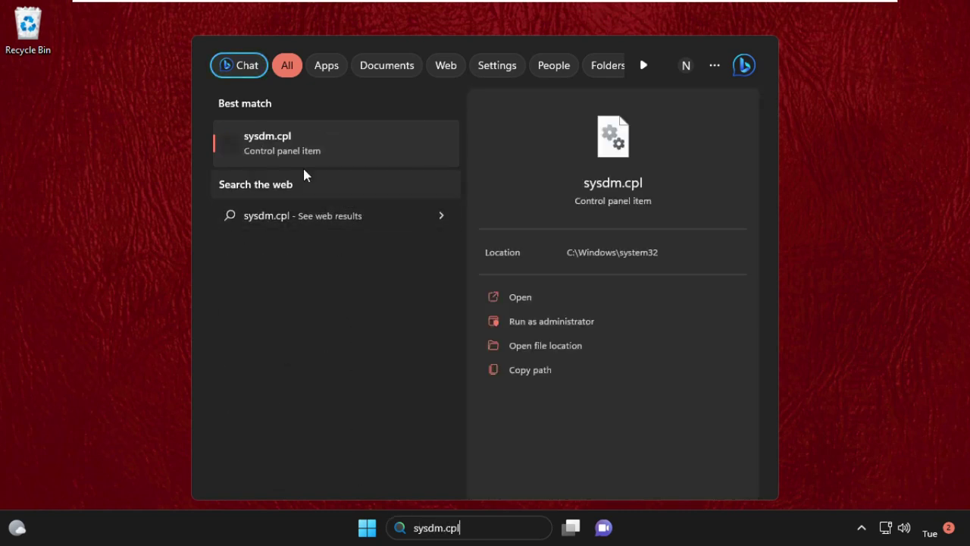
left_click(297, 152)
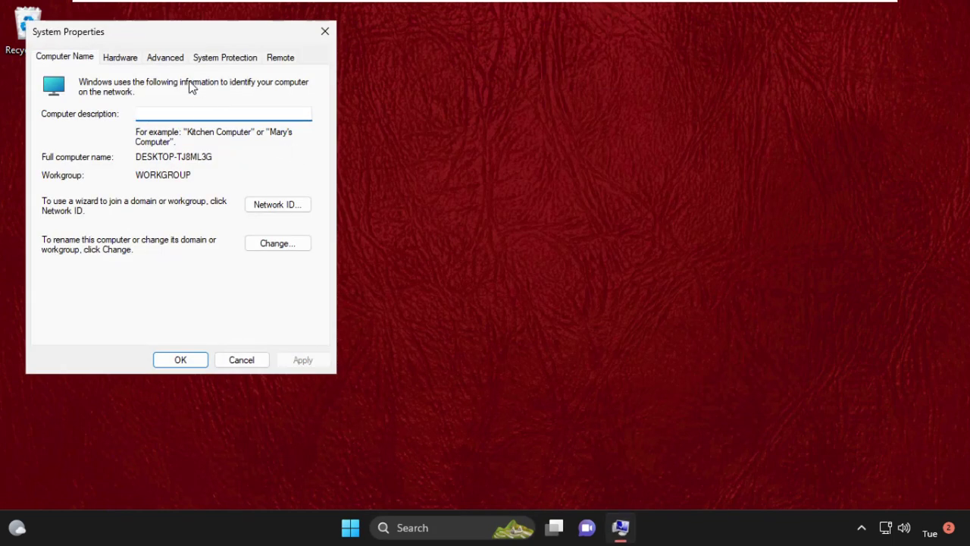
left_click_drag(201, 36, 487, 75)
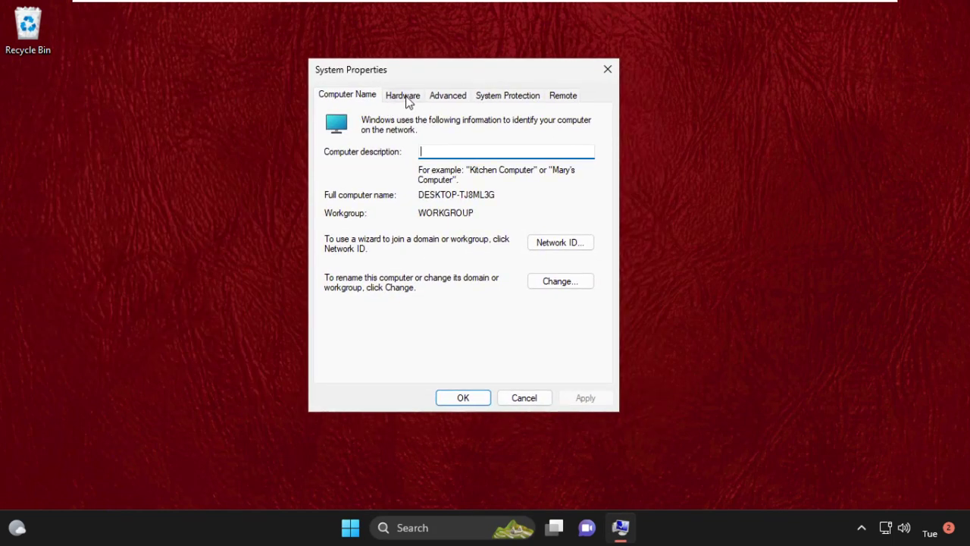
Step: Set the Performance visual effects to "Adjust for best appearance", apply the change and close System Properties
left_click(464, 101)
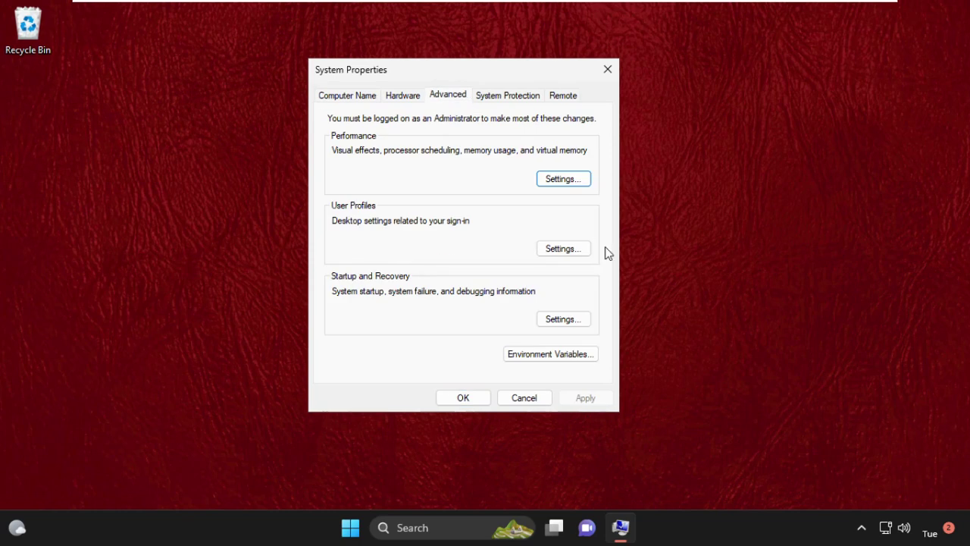
left_click(576, 185)
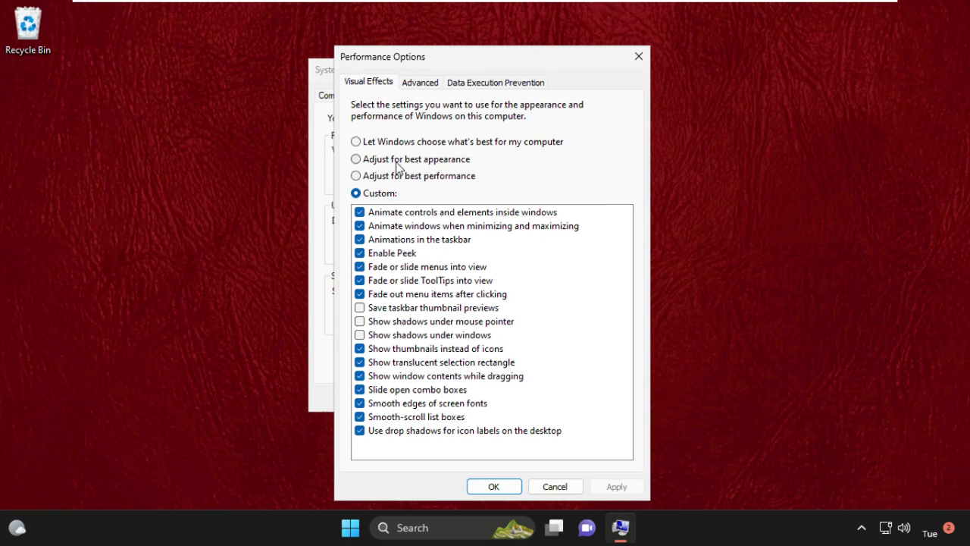
left_click(390, 161)
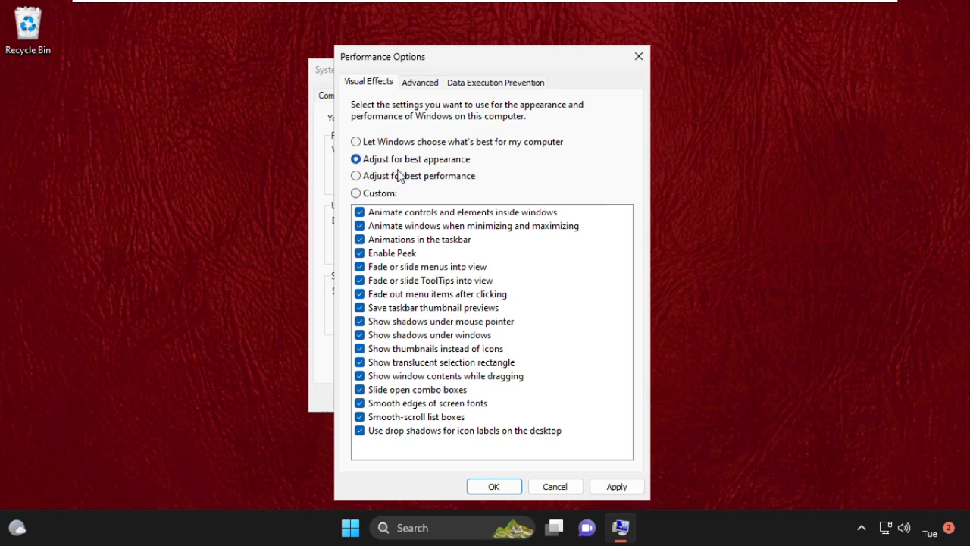
left_click(620, 489)
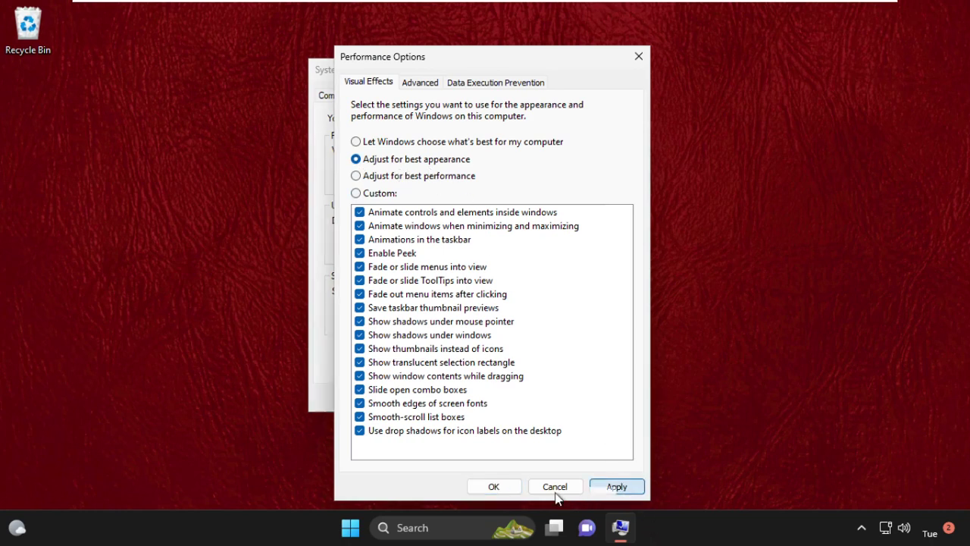
left_click(508, 487)
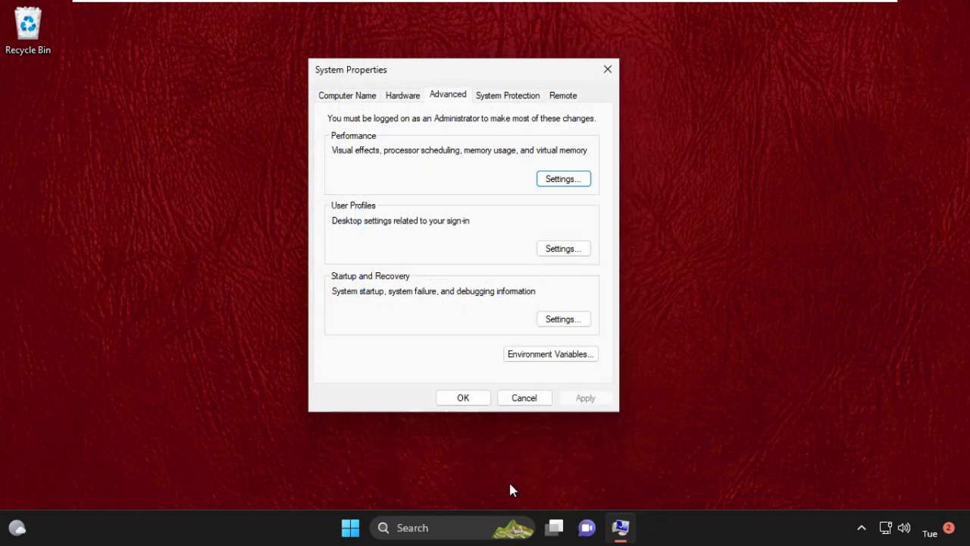
left_click(476, 405)
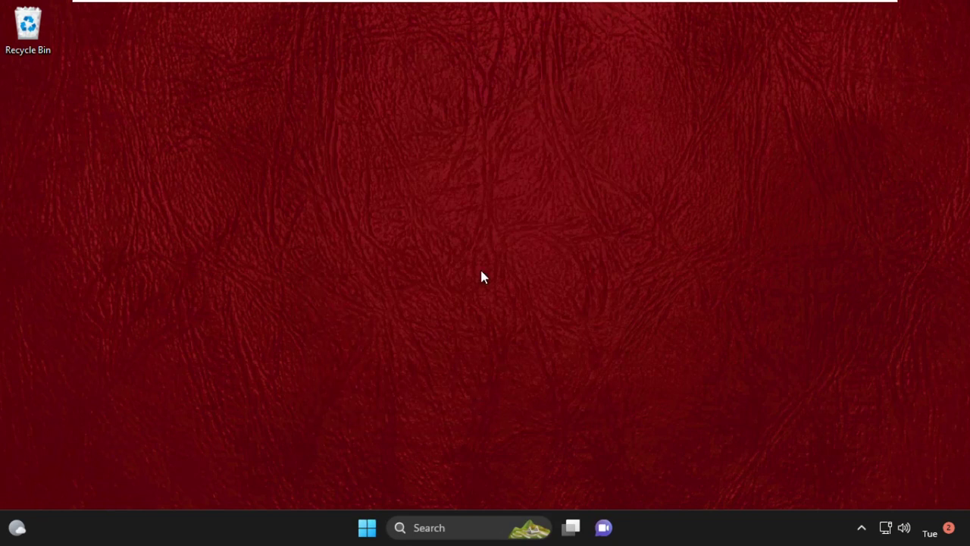
Step: Search Windows for "registry", open Registry Editor and restore its window to a smaller size
left_click(444, 533)
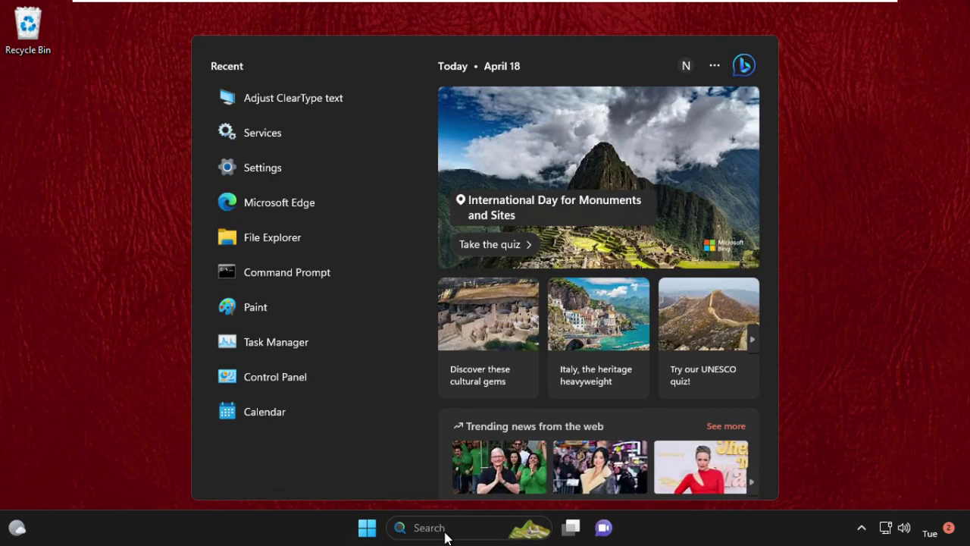
type("regis")
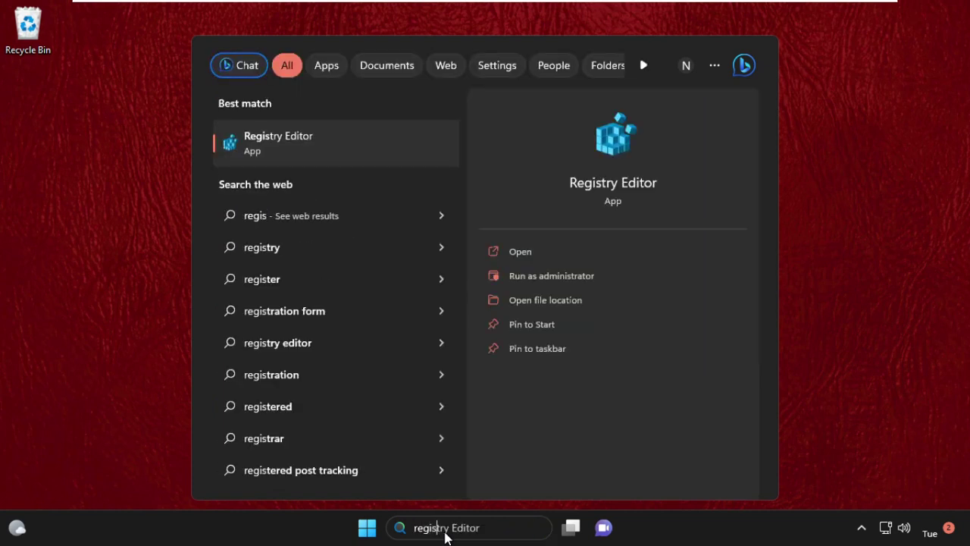
type("try")
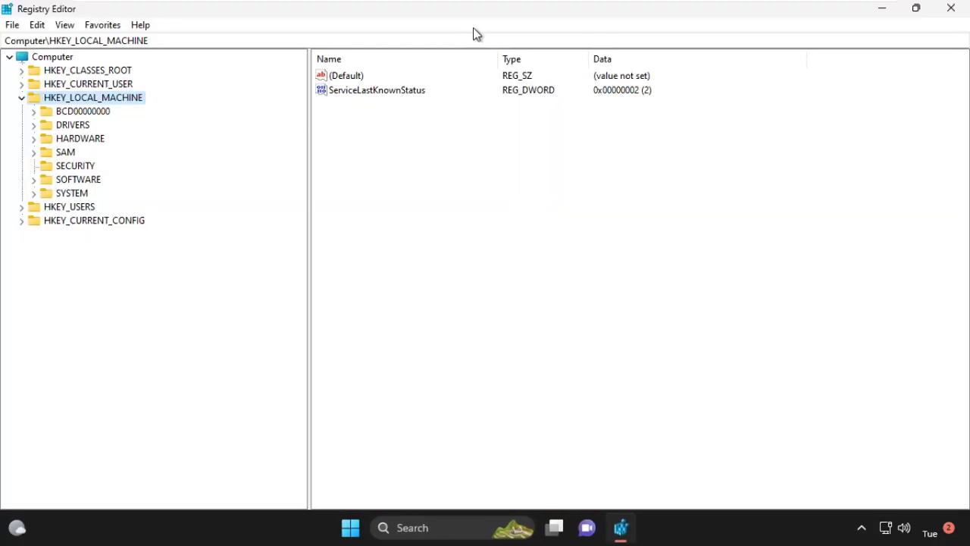
double_click(511, 13)
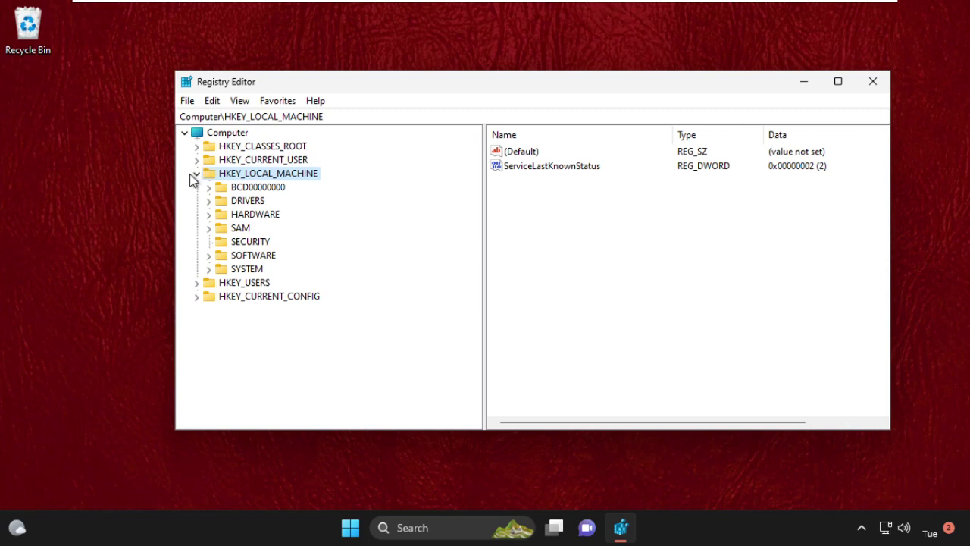
Step: Collapse HKEY_LOCAL_MACHINE and open the HKEY_CURRENT_USER\Control Panel\Desktop key
left_click(196, 174)
left_click(197, 160)
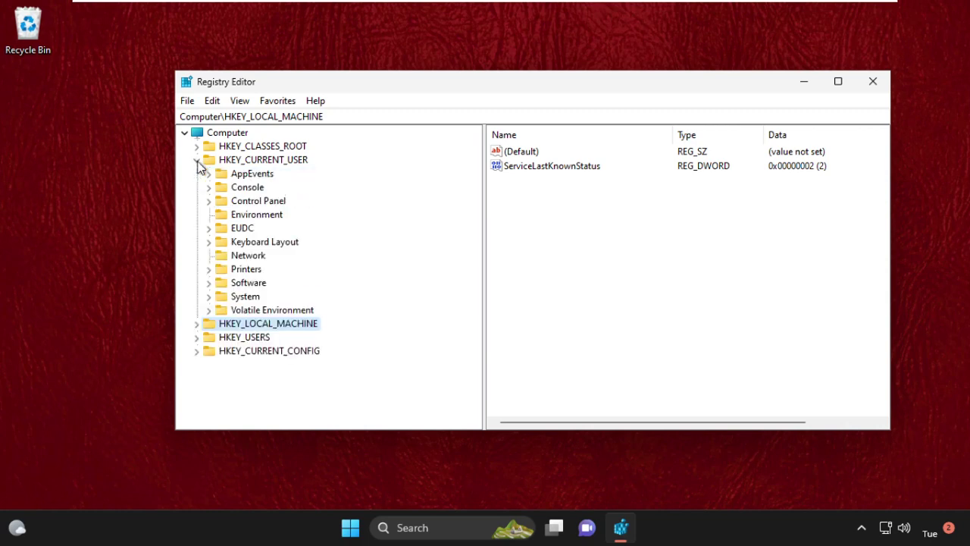
left_click(210, 200)
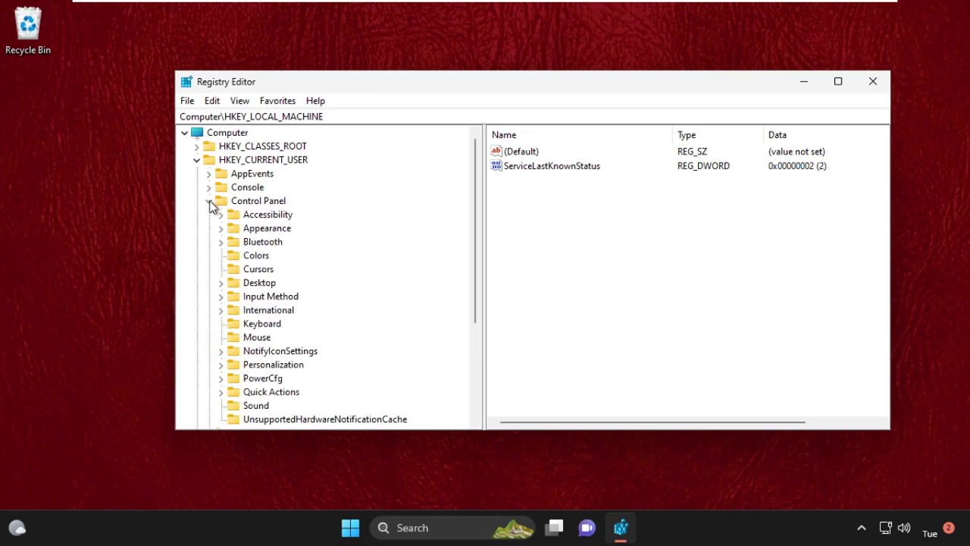
scroll(307, 252, "down", 3)
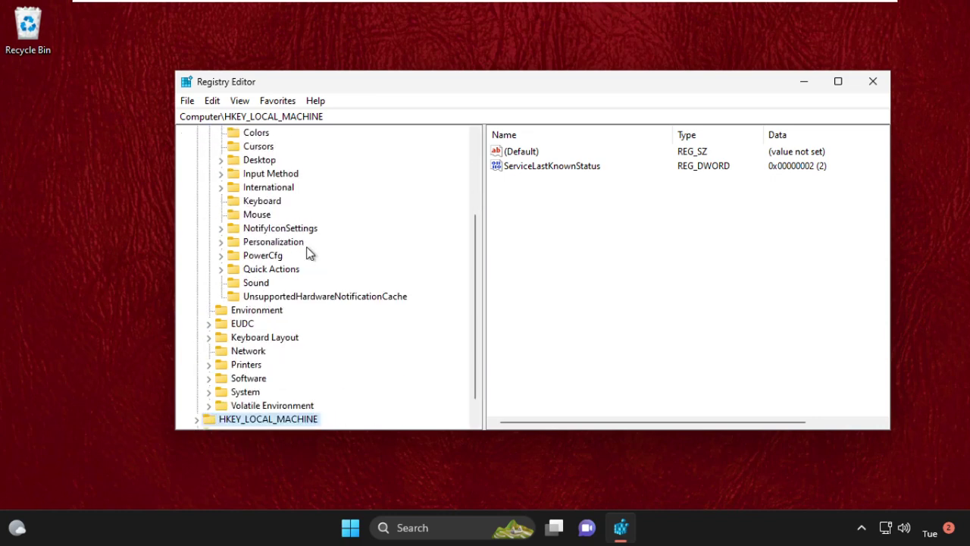
scroll(247, 273, "up", 1)
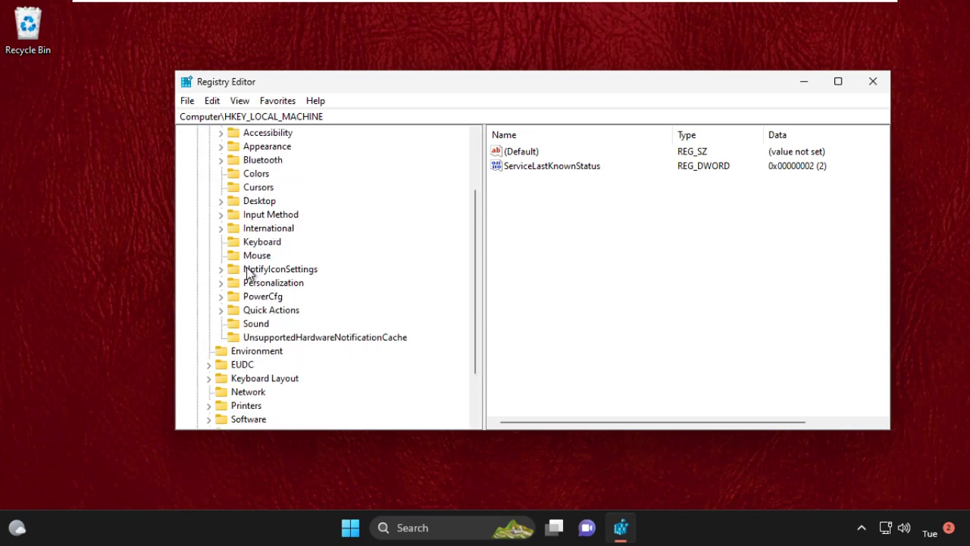
left_click(245, 203)
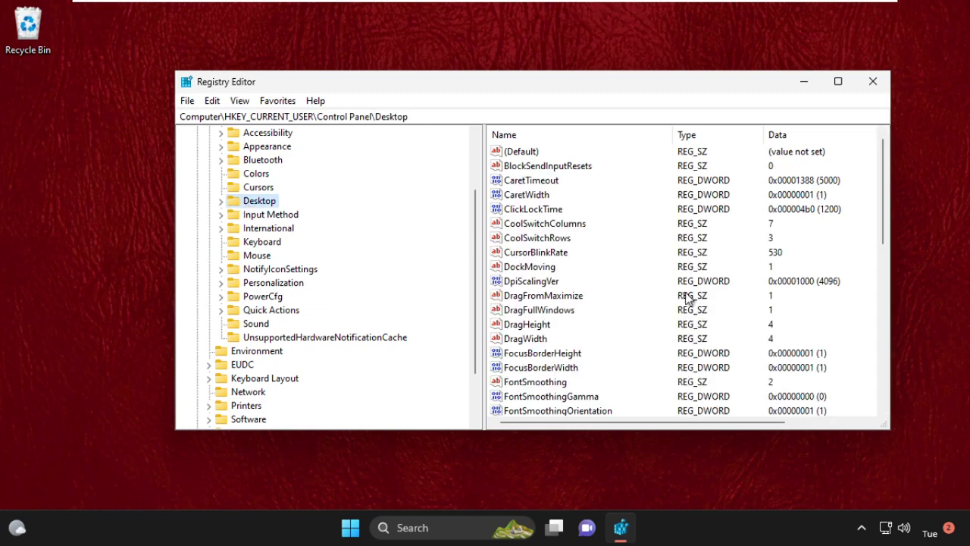
Step: Set the Win8DpiScaling value in the Desktop key to 1 with the hexadecimal base
key("Tab")
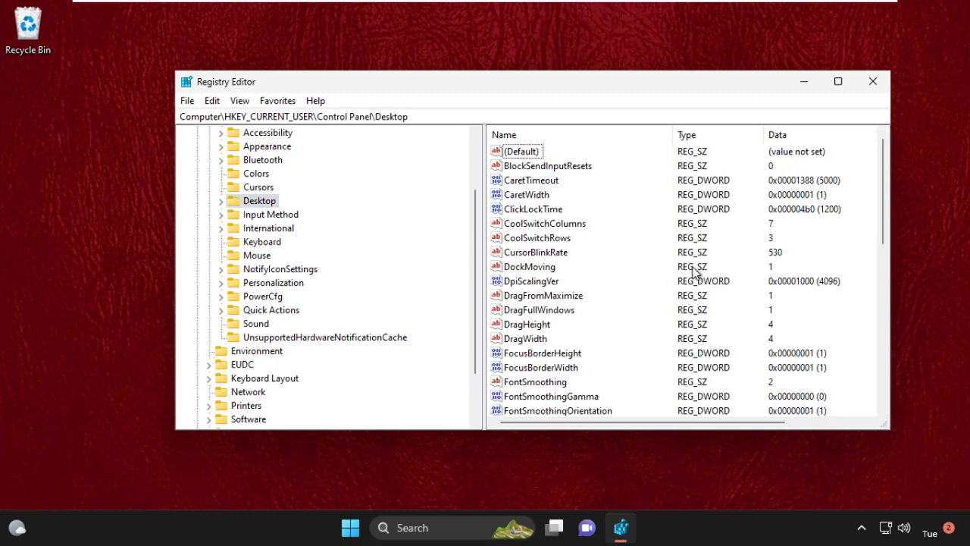
key("w")
key("Down")
key("Down")
key("Down")
key("Down")
key("Down")
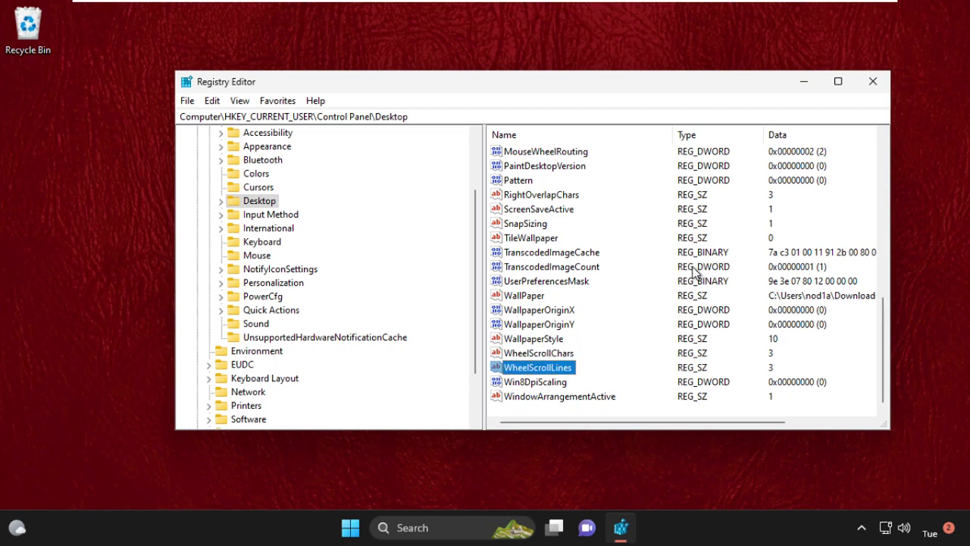
left_click(559, 385)
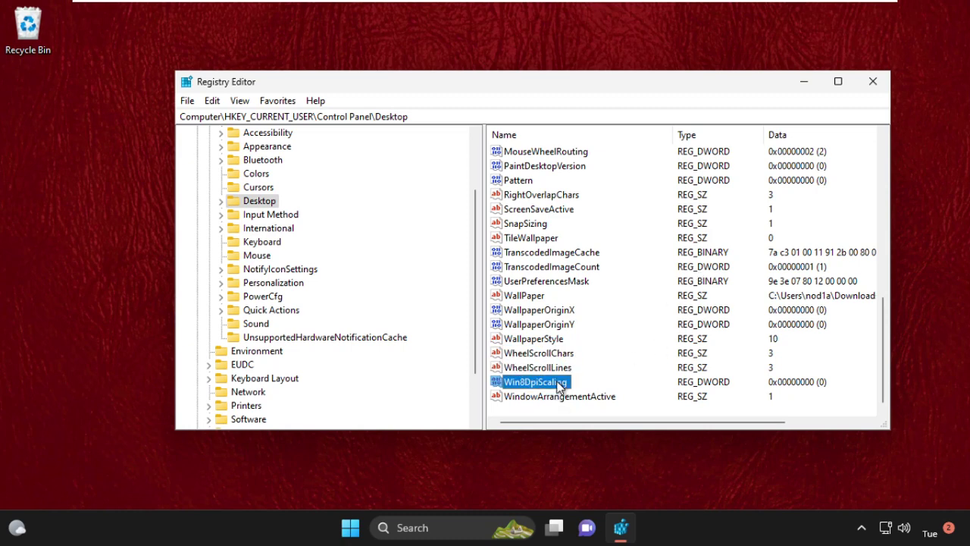
right_click(548, 382)
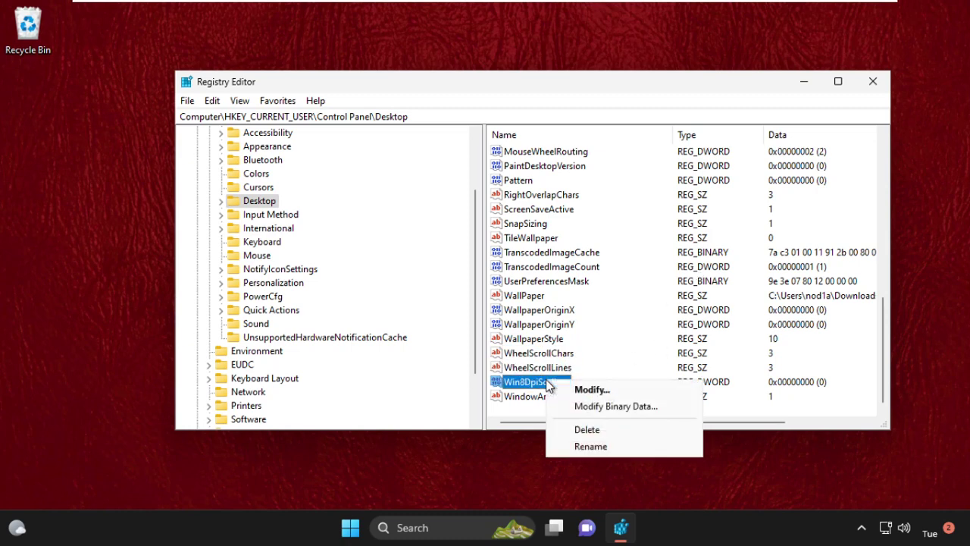
left_click(601, 392)
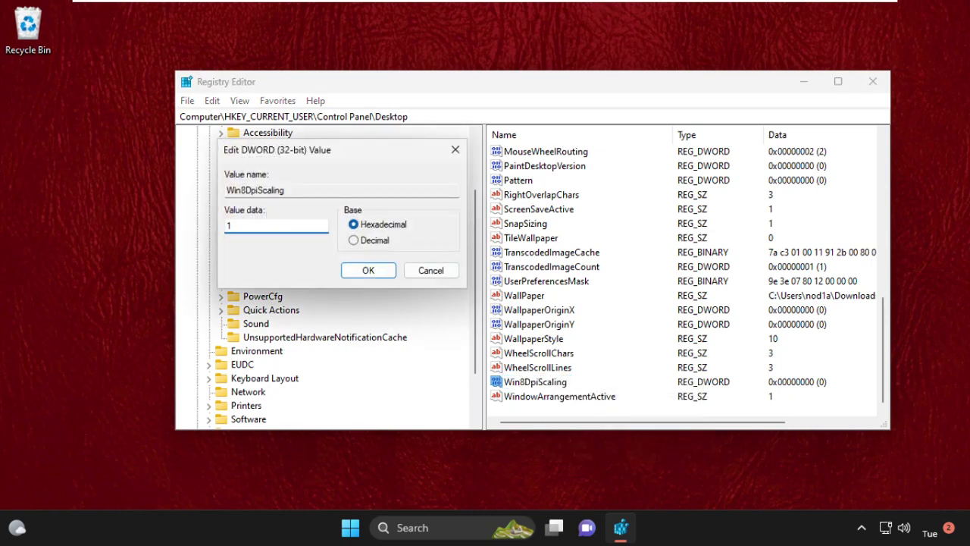
left_click(367, 271)
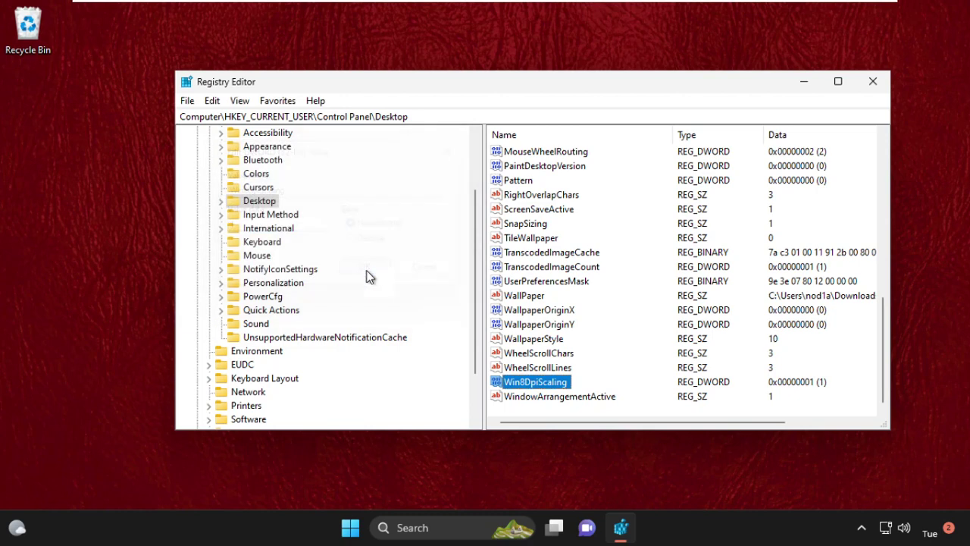
Step: Create a new DWORD (32-bit) value named LogPixels in the Desktop key
right_click(647, 310)
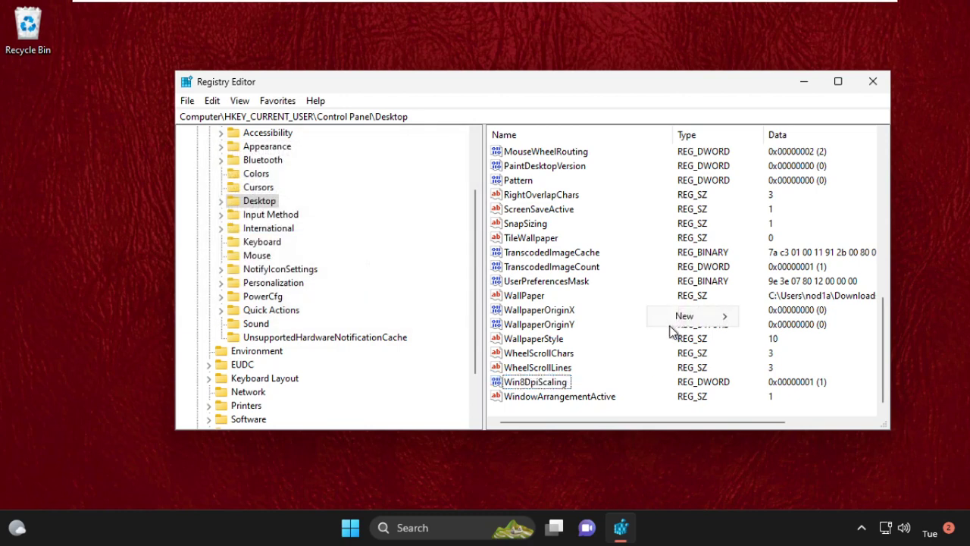
mouse_move(684, 321)
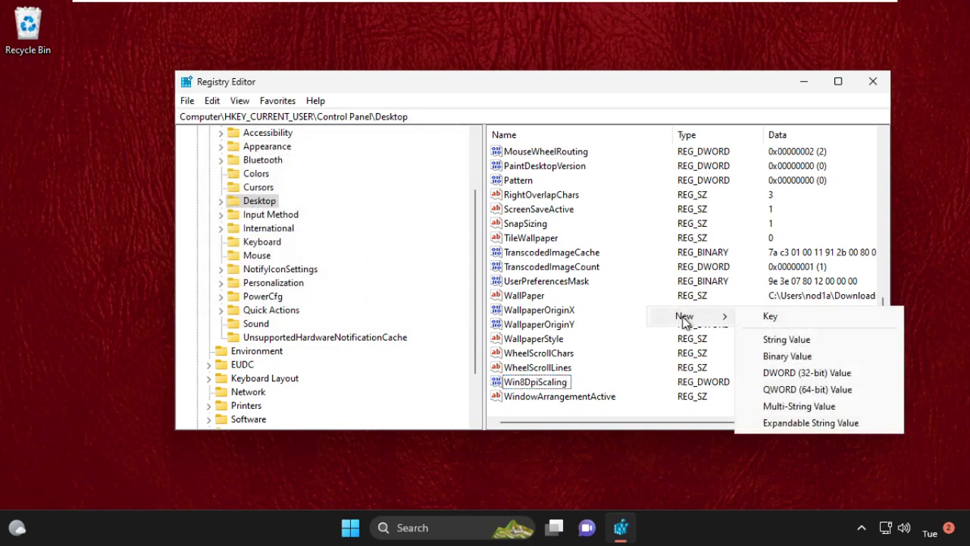
left_click(807, 373)
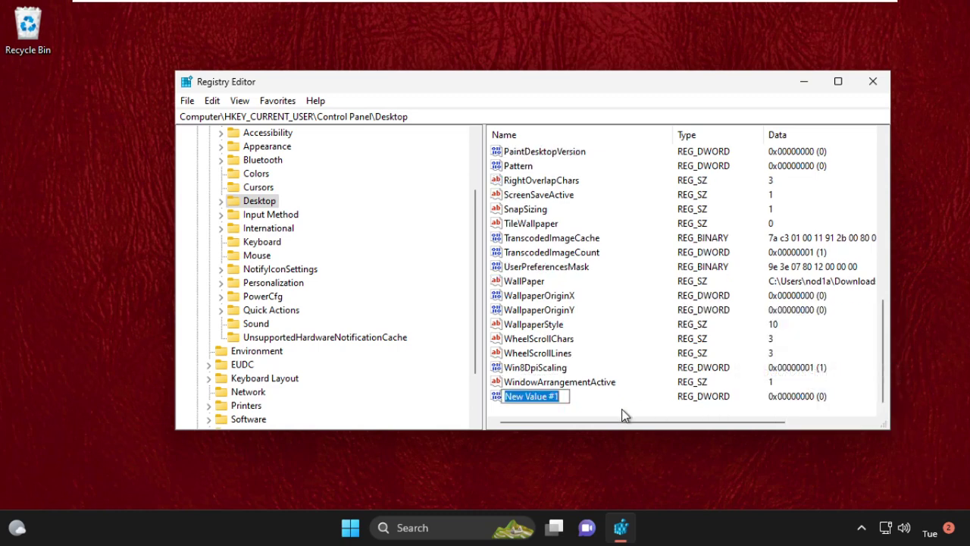
type("Log")
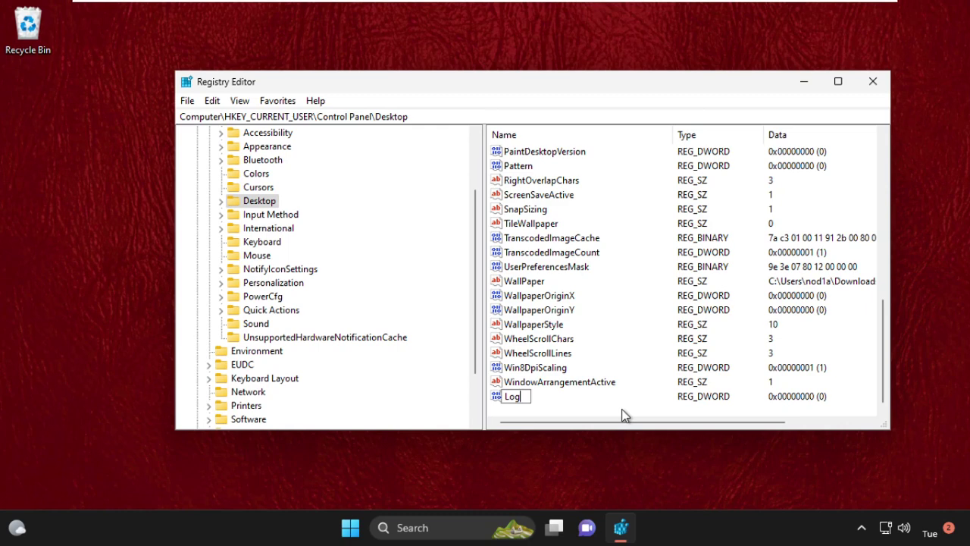
type("Pixels")
key("Return")
Step: Set the LogPixels value data to hexadecimal 78 (decimal 120)
right_click(531, 397)
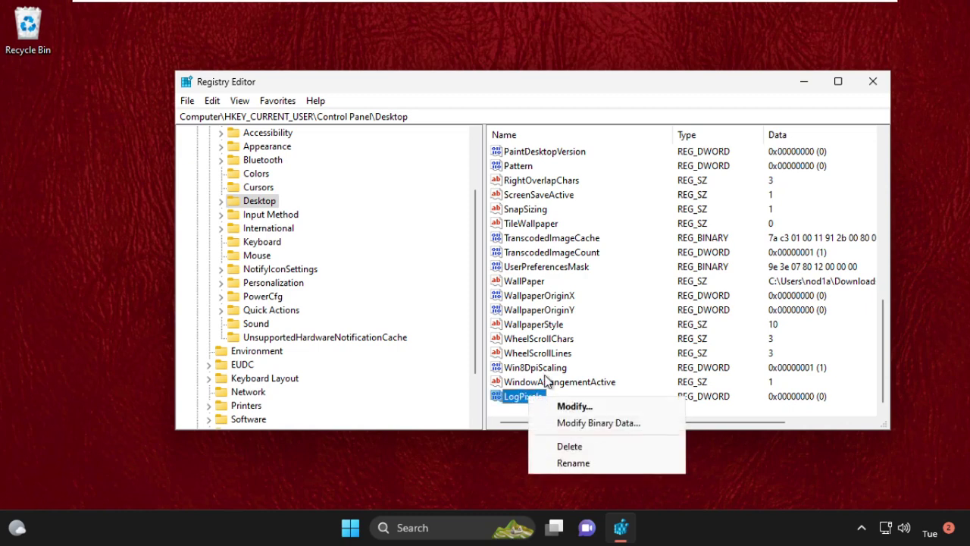
left_click(576, 407)
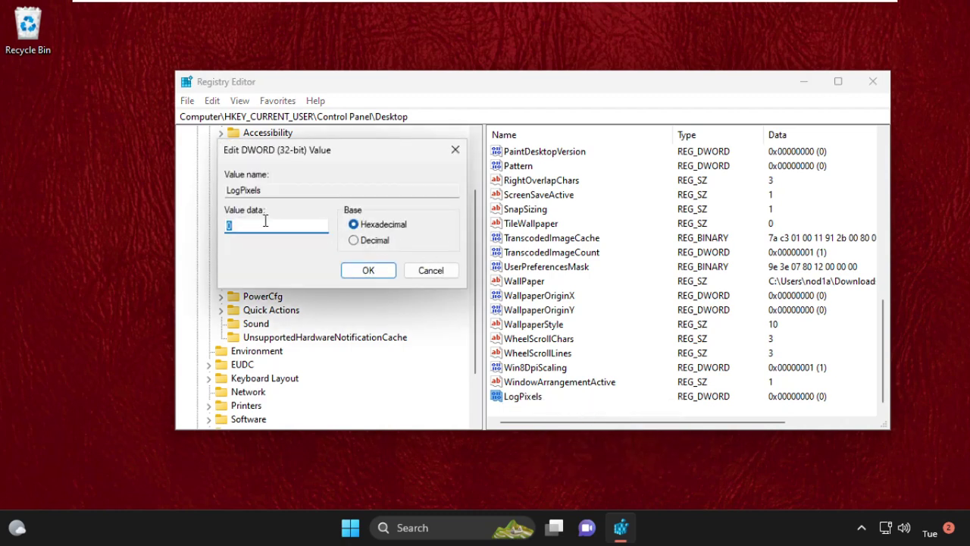
type("9")
left_click(363, 270)
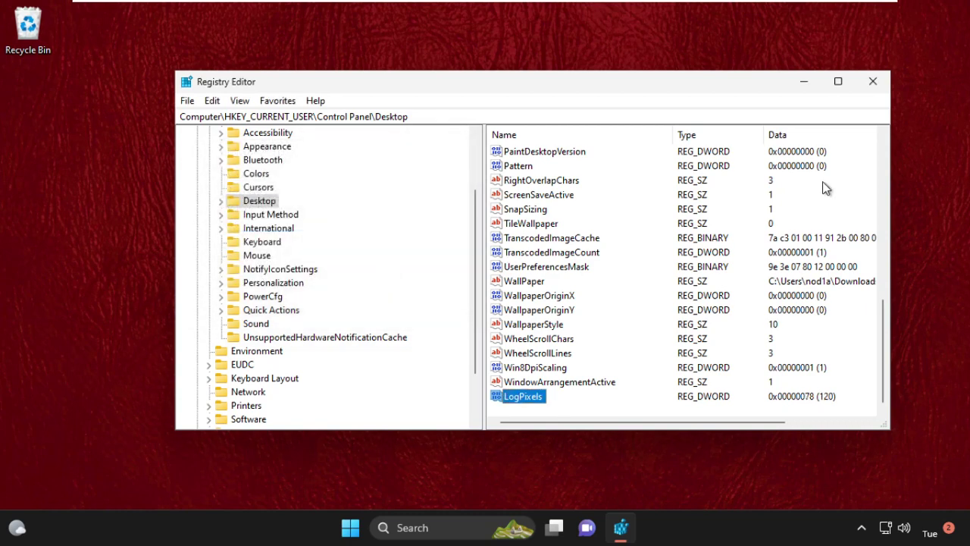
Step: Close Registry Editor and open the Windows power options containing Restart
left_click(873, 82)
left_click(367, 529)
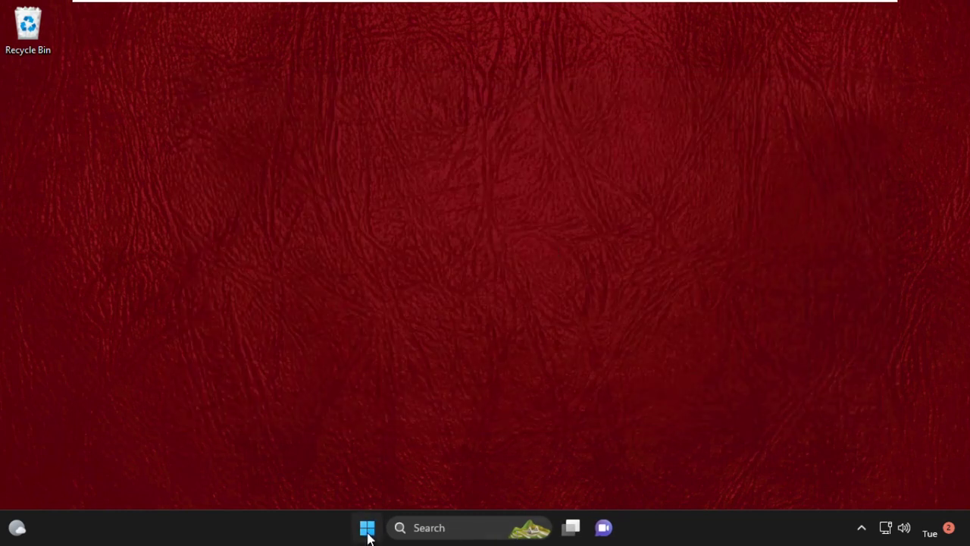
left_click(674, 476)
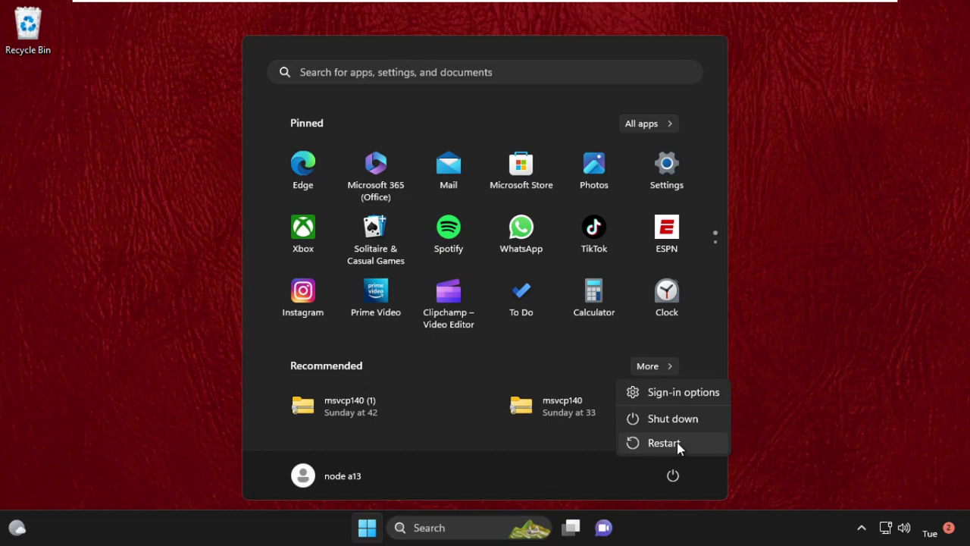